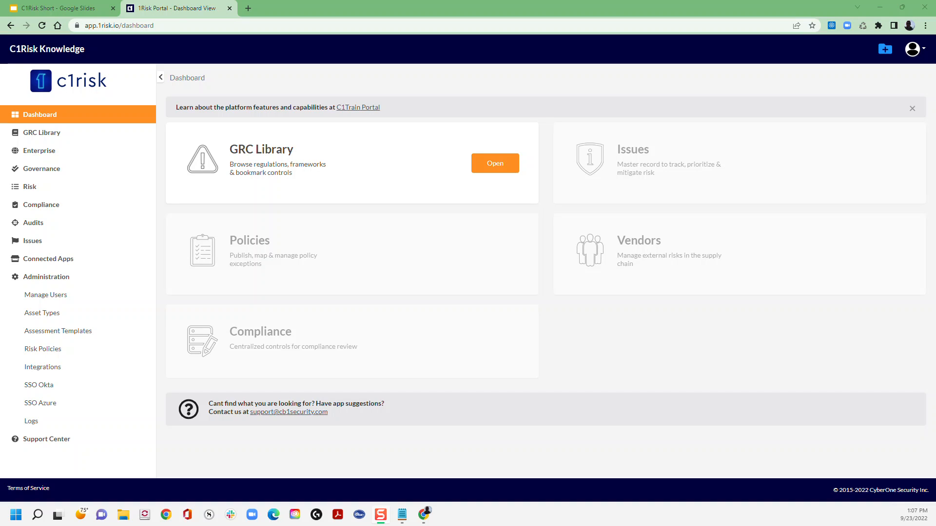
# - Open a blank new support ticket form in the Support Center and go to its Subject field
pyautogui.click(47, 441)
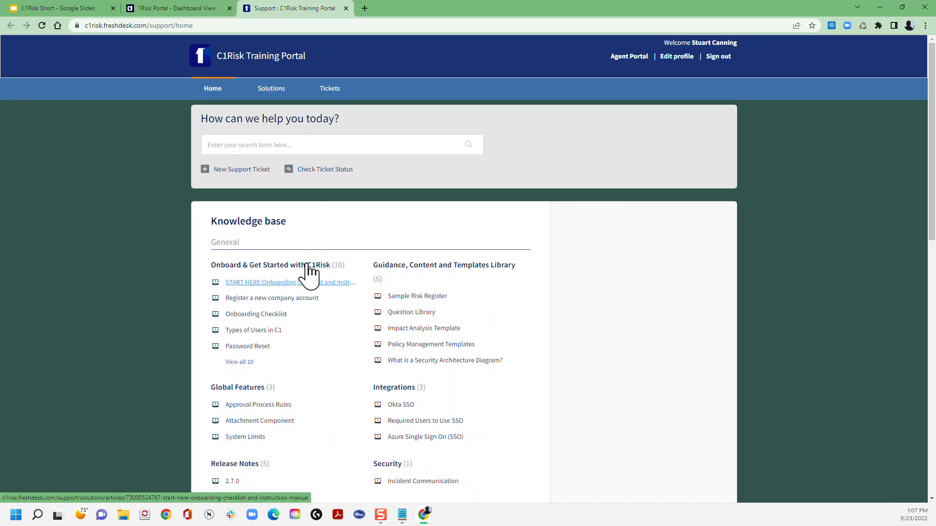
pyautogui.click(330, 92)
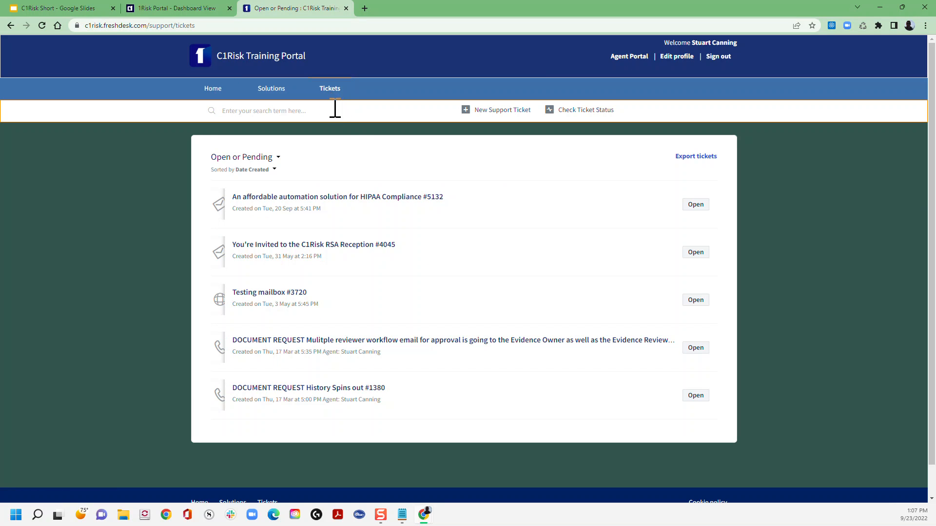
pyautogui.click(482, 111)
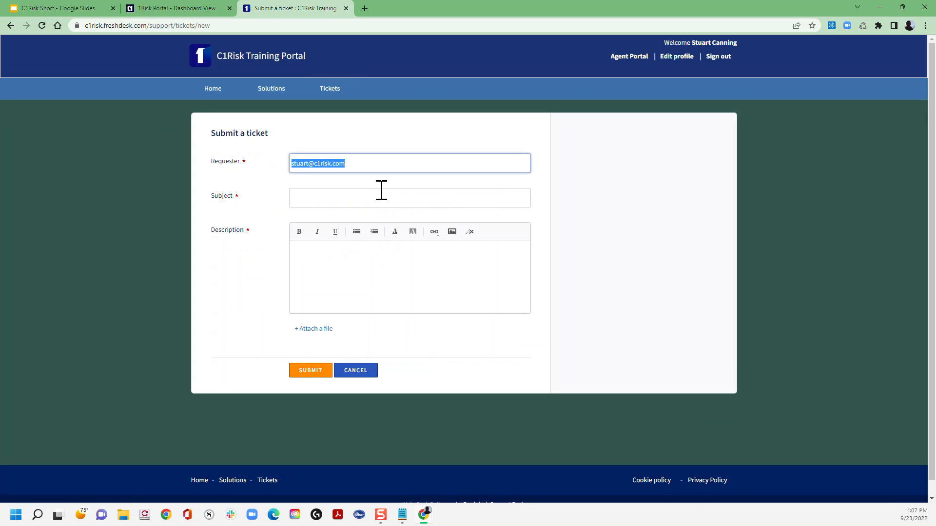
pyautogui.click(382, 198)
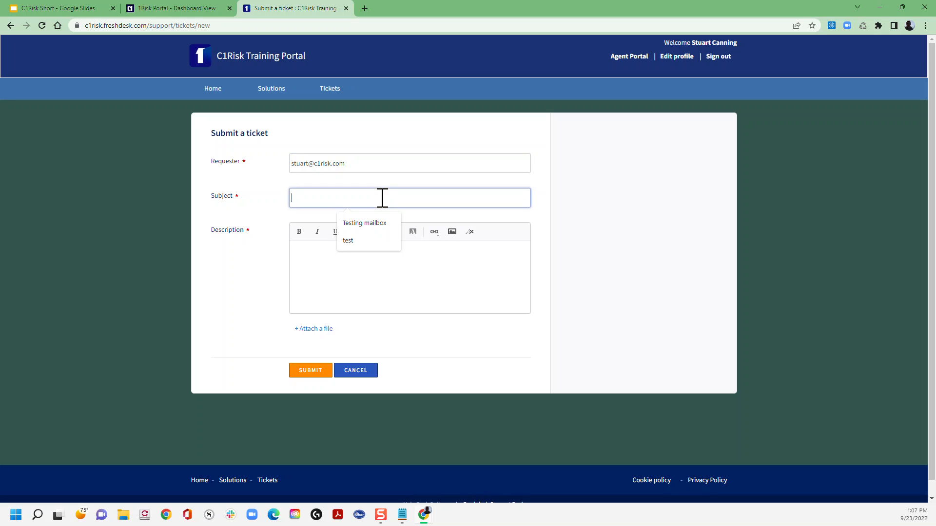
# - Return to the 1Risk portal and show the Vendors list in the enterprise assets
pyautogui.click(176, 9)
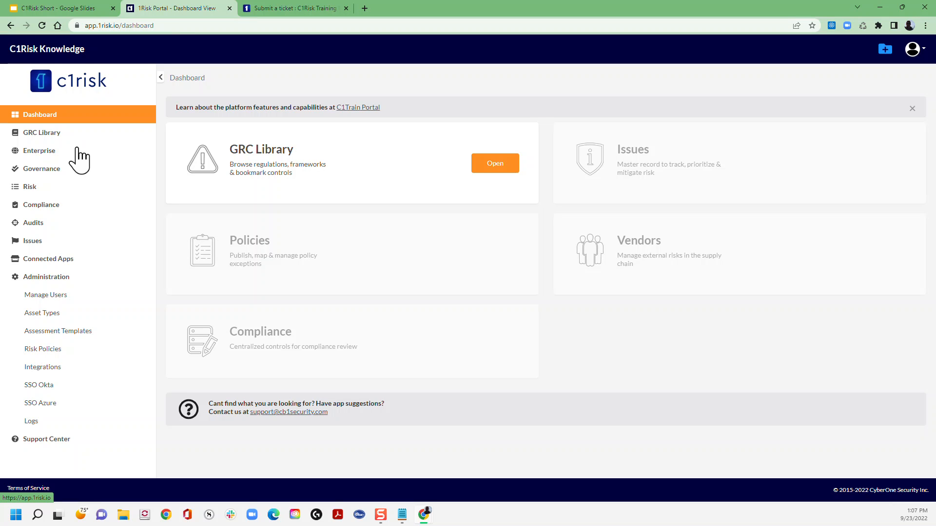
pyautogui.click(39, 152)
pyautogui.click(33, 188)
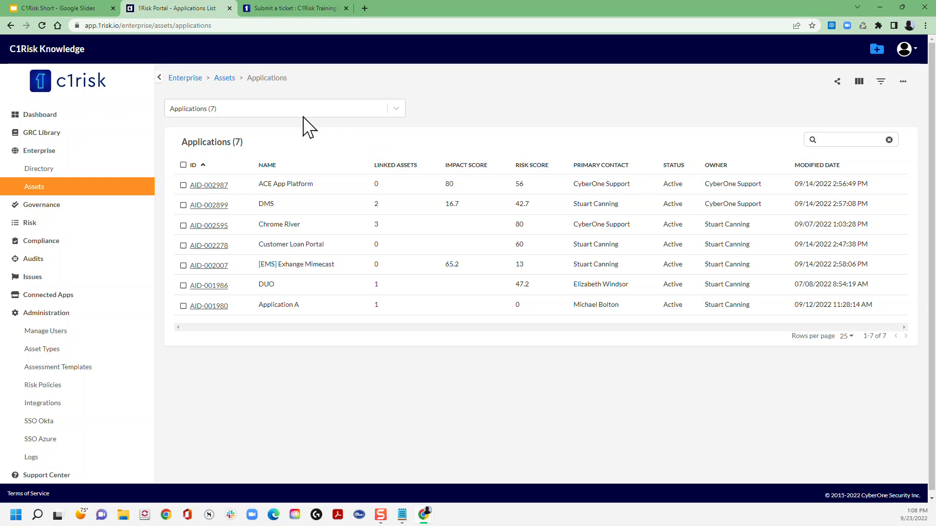
pyautogui.click(396, 111)
pyautogui.scroll(-3, 366, 167)
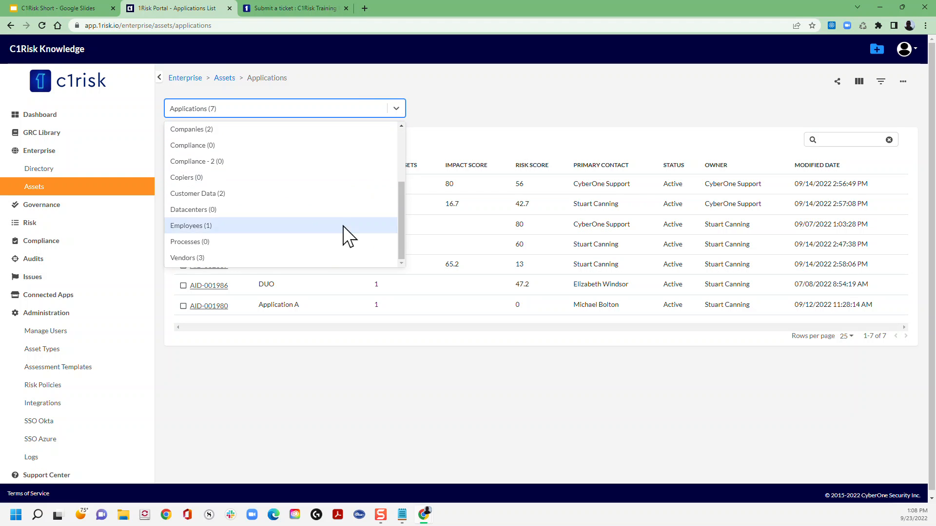
pyautogui.click(211, 259)
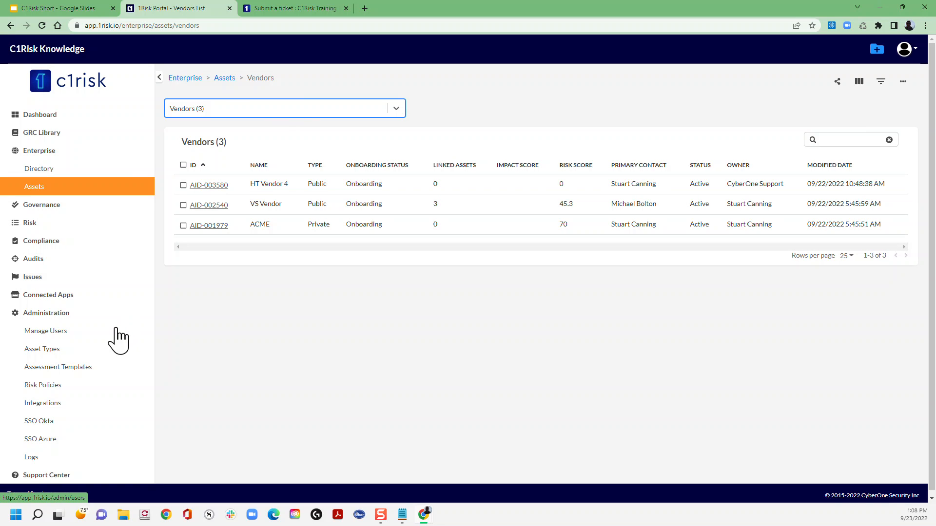
# - Look up Vendor among the master asset types, select the Vendors record, and cancel without applying
pyautogui.click(41, 352)
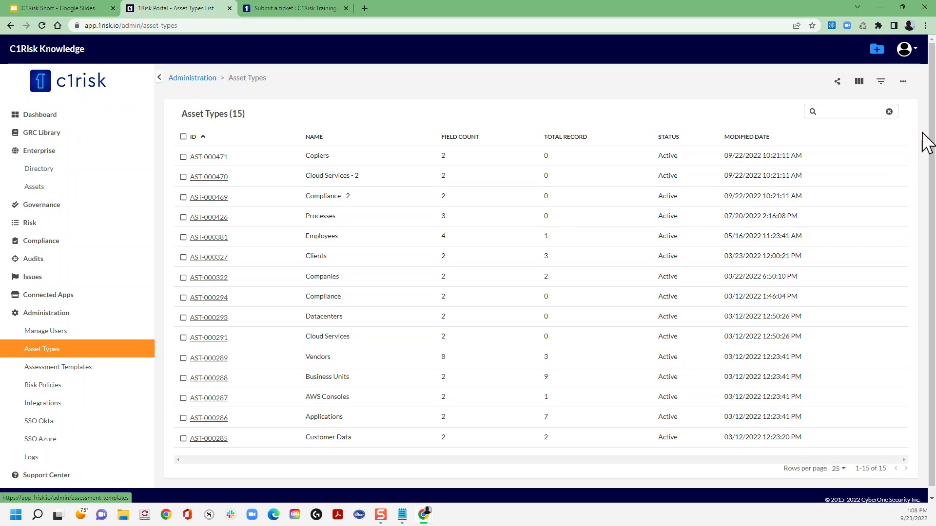
pyautogui.click(903, 82)
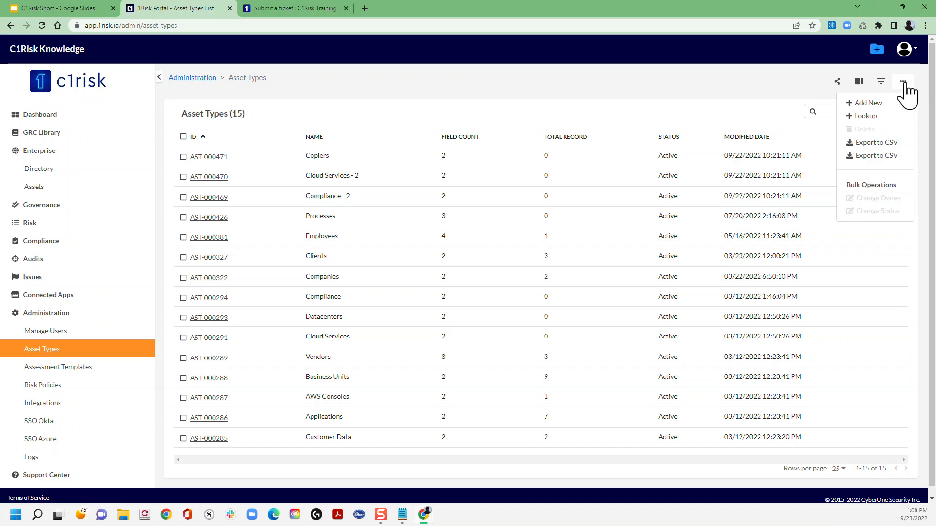
pyautogui.click(870, 115)
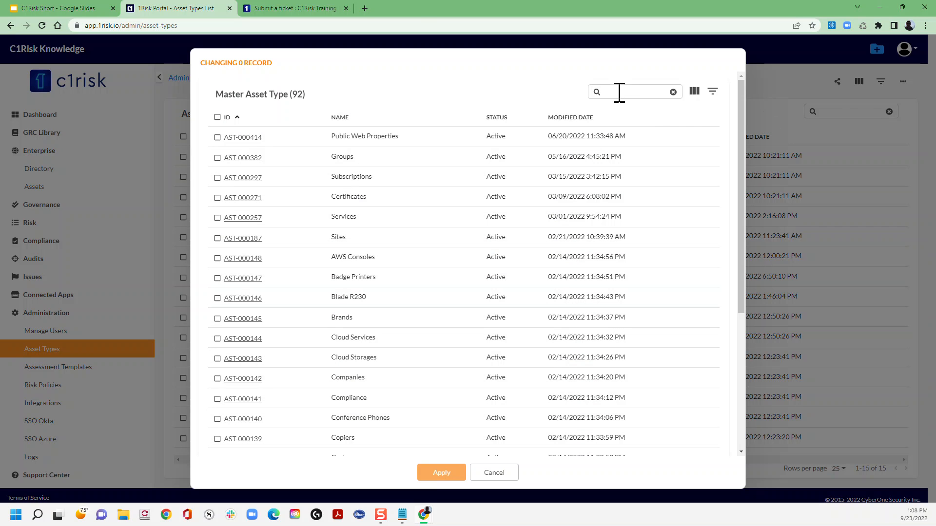
pyautogui.click(632, 92)
pyautogui.write('Vendor')
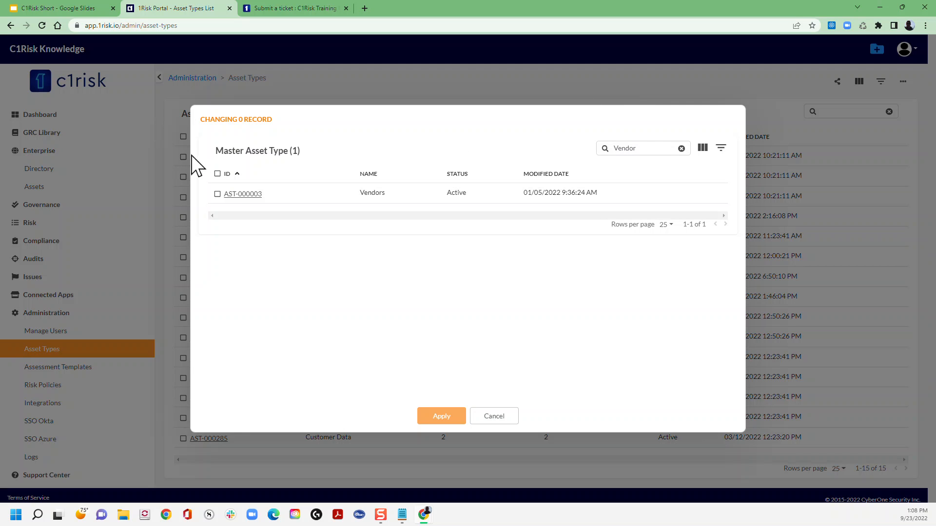
pyautogui.click(217, 195)
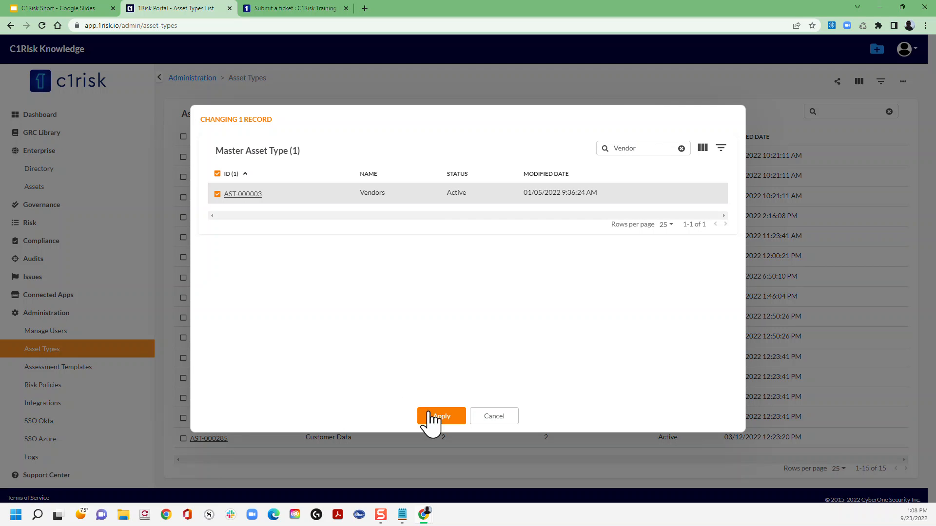
pyautogui.click(513, 418)
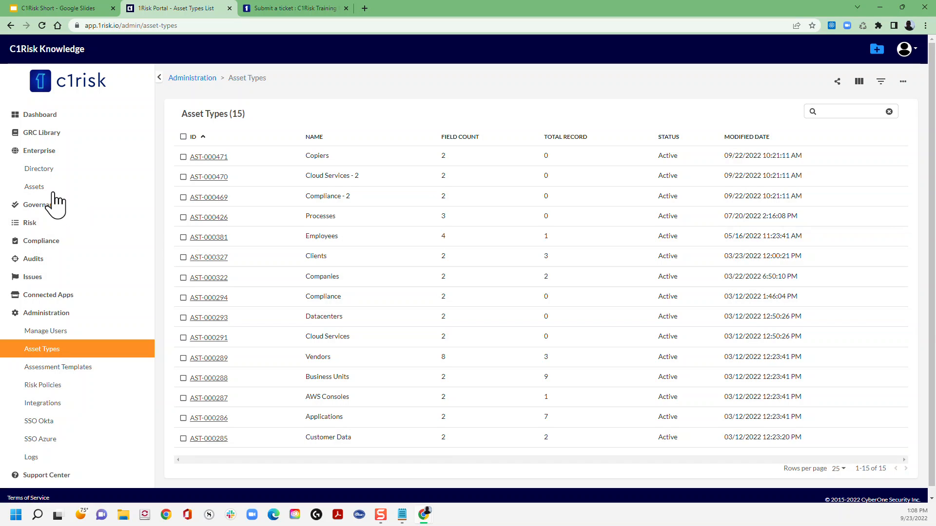
# - Go back to the enterprise assets, switch to the Vendors list, and start adding a new vendor
pyautogui.click(32, 189)
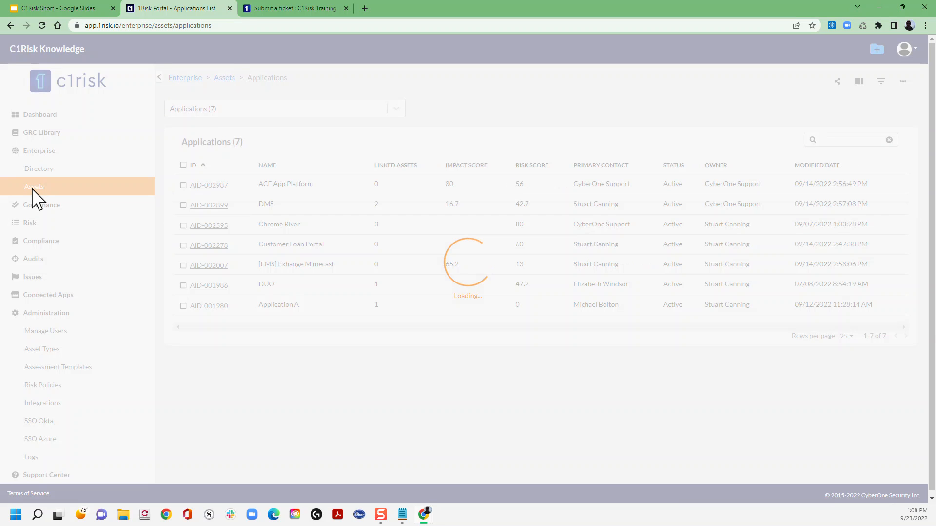
pyautogui.click(394, 111)
pyautogui.scroll(-1, 305, 199)
pyautogui.scroll(-2, 305, 200)
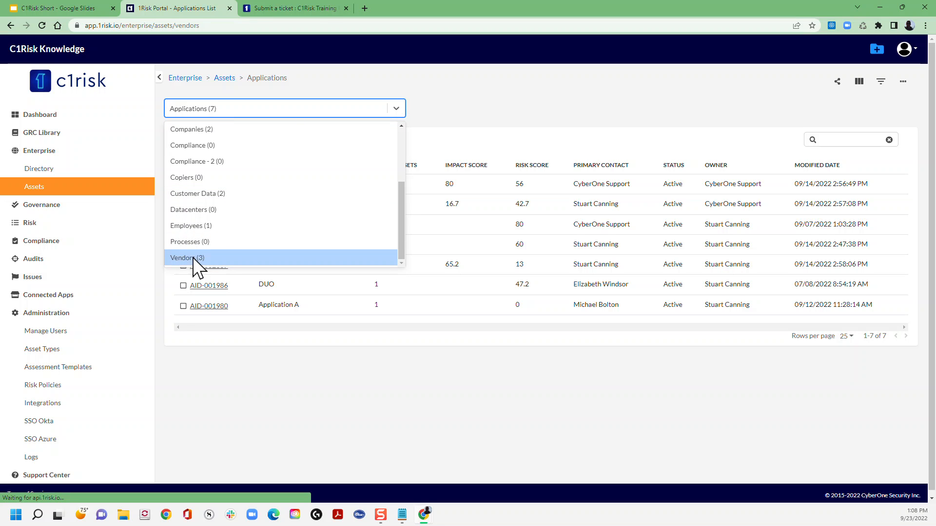
pyautogui.click(192, 259)
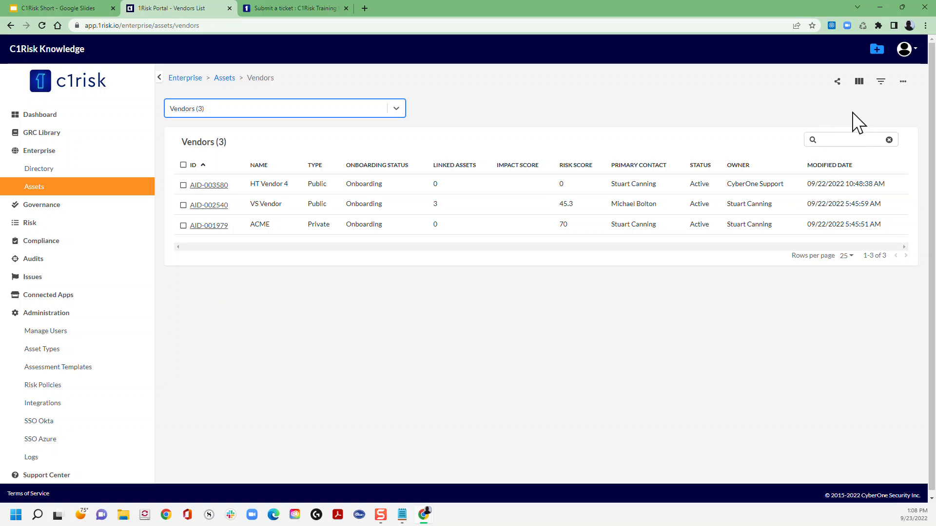
pyautogui.click(904, 82)
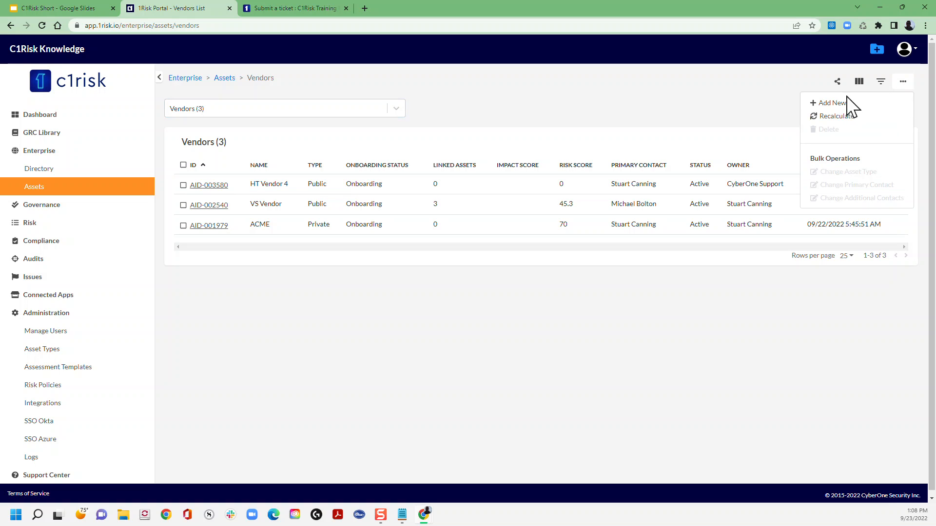
pyautogui.click(837, 101)
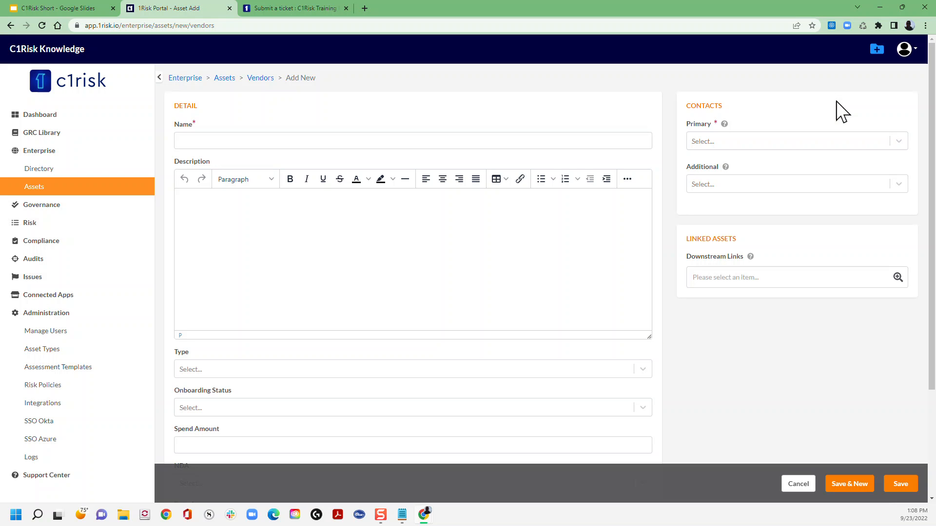
# - Name the new vendor Acme 4 and paste the copied Lorem ipsum paragraph as its description
pyautogui.click(225, 143)
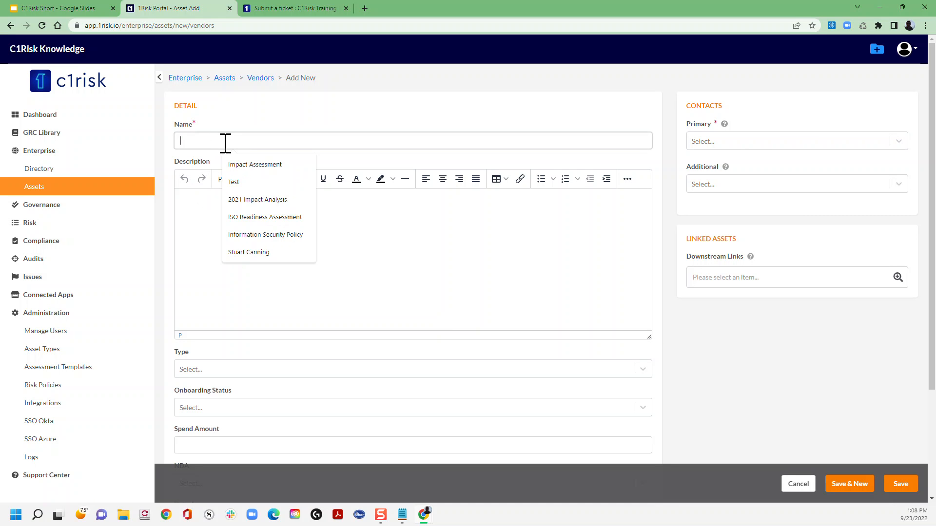
pyautogui.write('A')
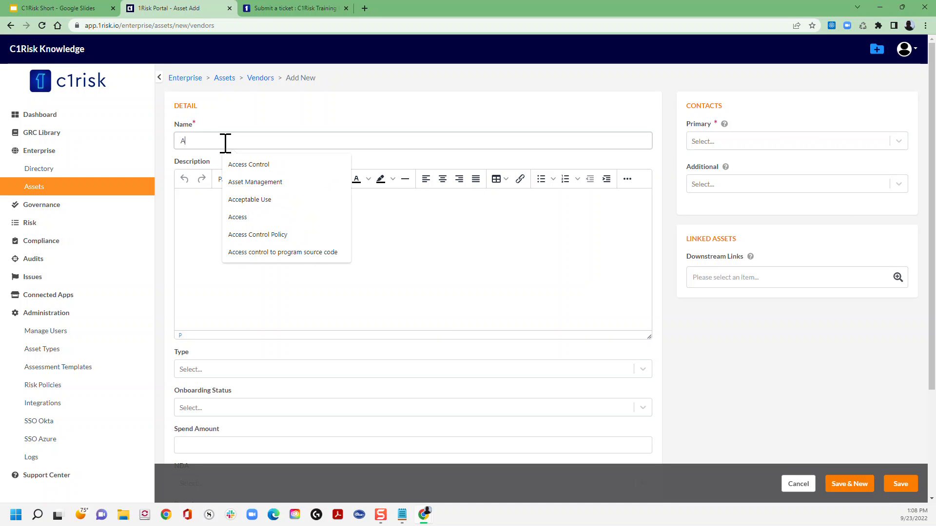
pyautogui.write('cme 4')
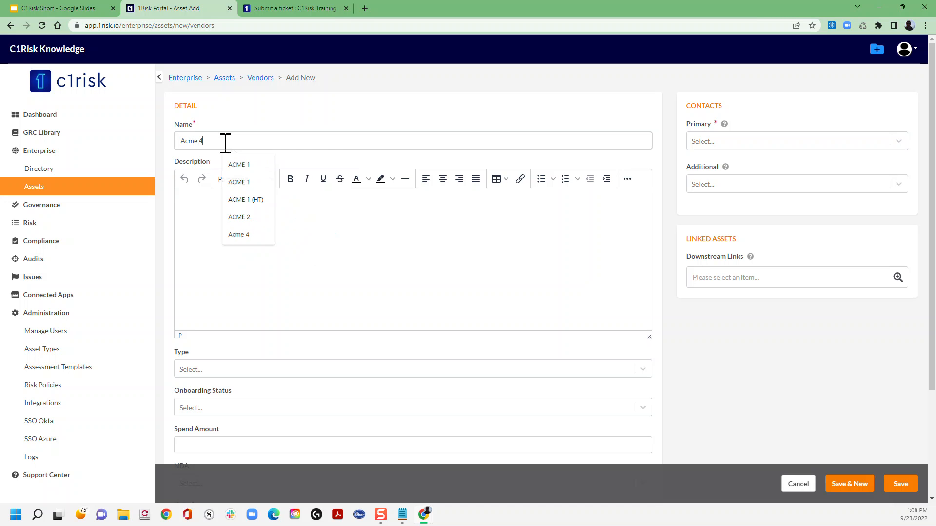
pyautogui.click(242, 221)
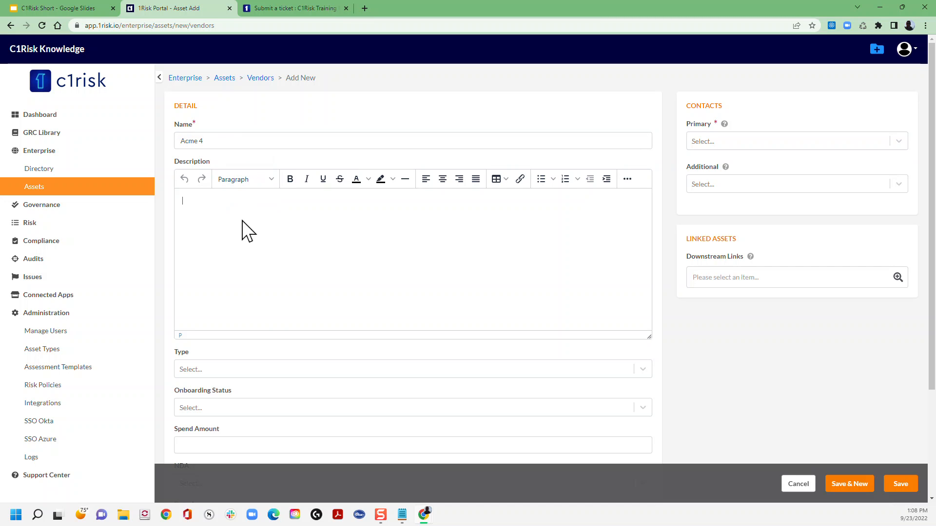
pyautogui.write('Lorem ipsum dolor sit amet, consectetur adipiscing elit, sed do eiusmod tempor incididunt ut labore et dolore magna aliqua. At lectus urna duis convallis convallis tellus. Pulvinar neque laoreet suspendisse interdum consectetur. Facilisis volutpat est velit egestas. Mi tempus imperdiet nulla malesuada. Molestie nunc non blandit massa enim nec. Nullam ac tortor vitae purus faucibus. Bibendum neque egestas congue quisque egestas. Suspendisse ultrices gravida dictum fusce ut. Tellus mauris a diam maecenas sed enim ut sem viverra. Tristique senectus et netus et malesuada. Libero justo laoreet sit amet cursus sit amet dictum sit. Cras ornare arcu dui vivamus. In est ante in nibh mauris cursus mattis molestie. In cursus turpis massa tincidunt. Nunc faucibus a pellentesque sit. Malesuada proin libero nunc consequat interdum varius sit. Cras tincidunt lobortis feugiat vivamus at augue. Et ultrices neque ornare aenean. Augue lacus viverra vitae congue eu.')
# - Set the vendor's Type to Public and its Onboarding Status to Onboarding
pyautogui.scroll(-2, 244, 224)
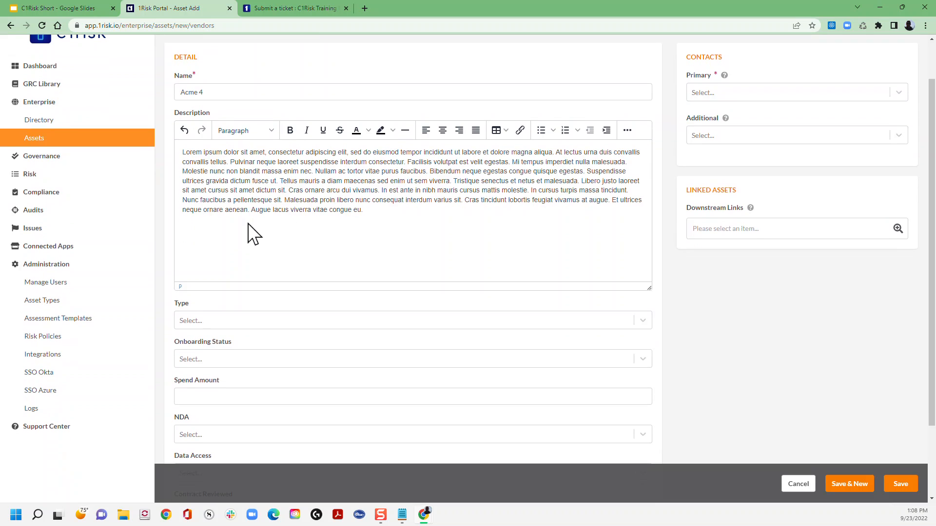
pyautogui.scroll(-1, 272, 232)
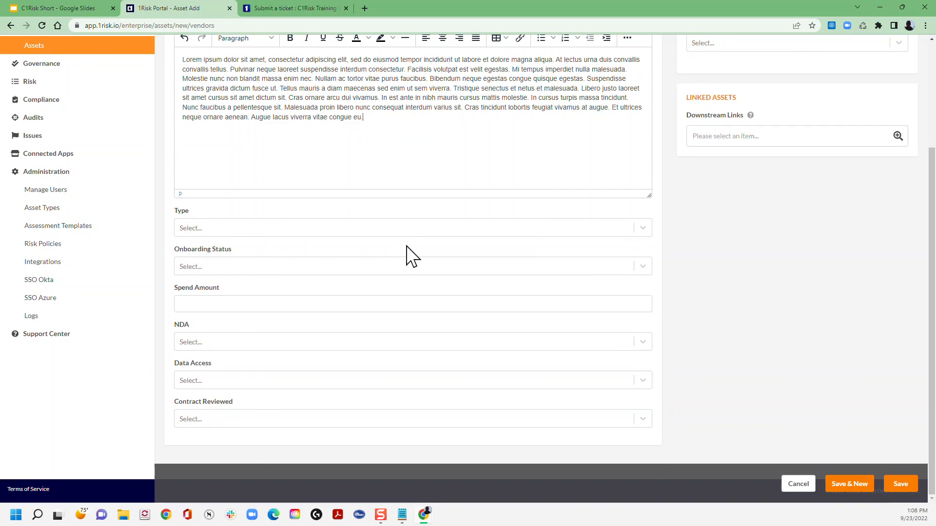
pyautogui.scroll(1, 412, 256)
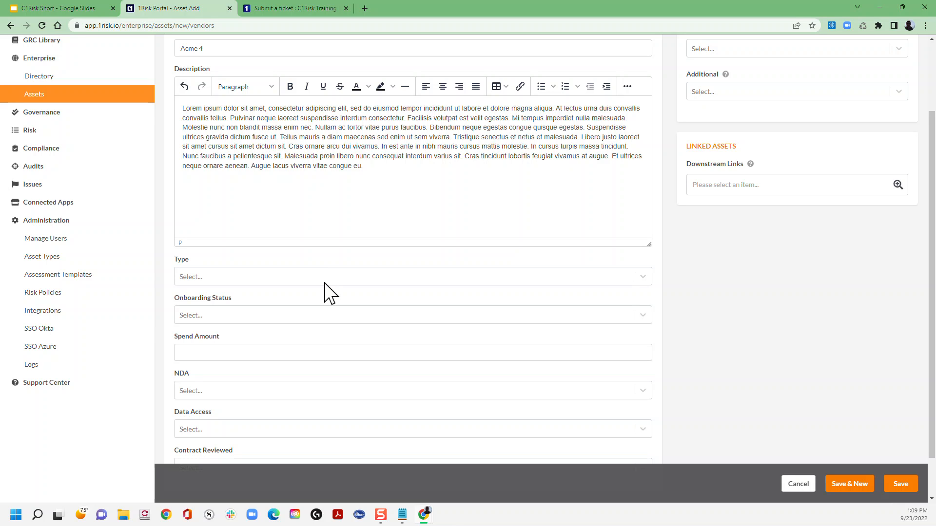
pyautogui.scroll(1, 327, 292)
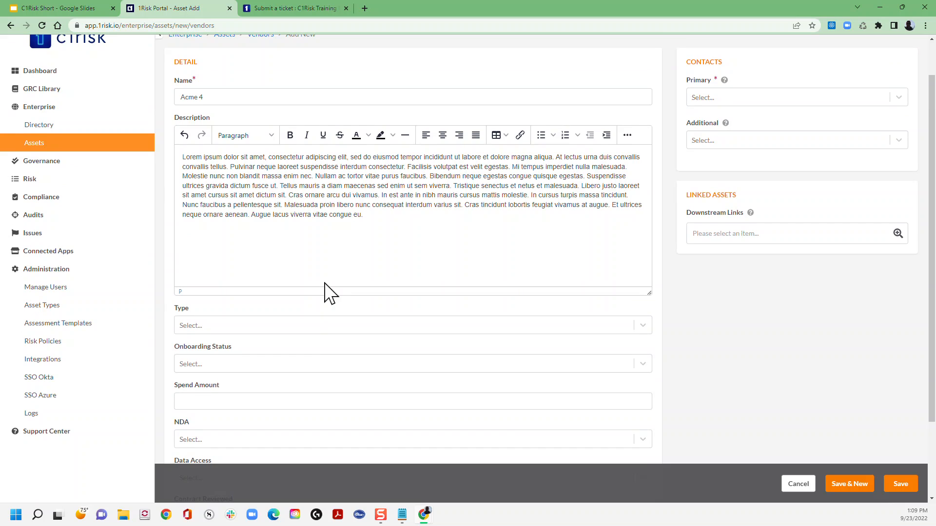
pyautogui.scroll(-1, 327, 292)
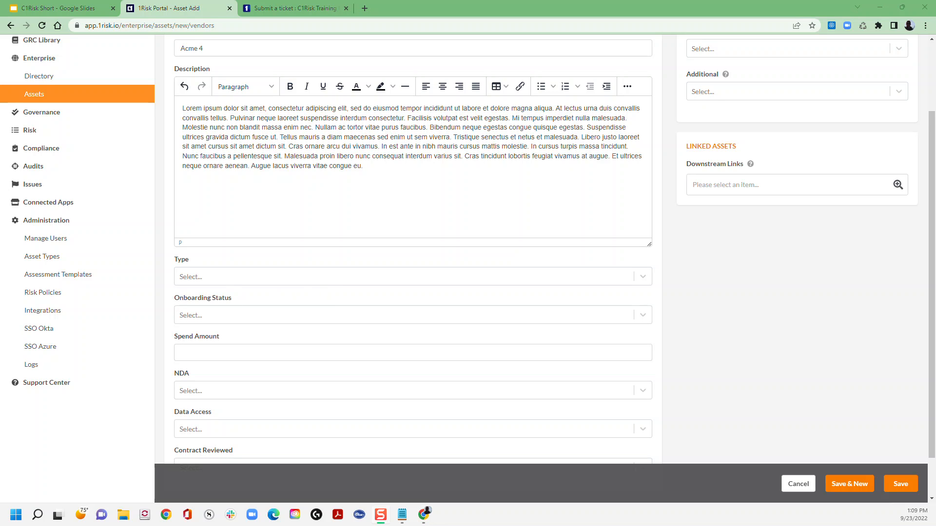
pyautogui.click(333, 276)
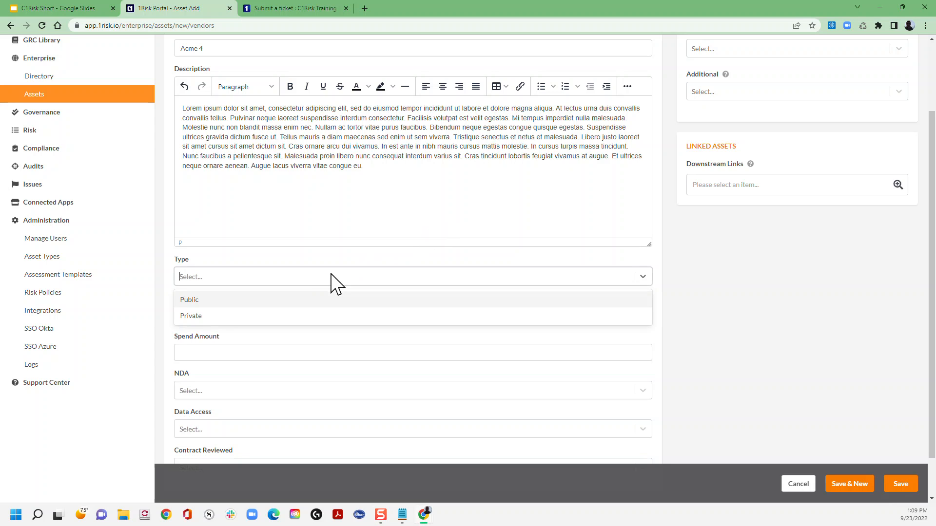
pyautogui.click(243, 300)
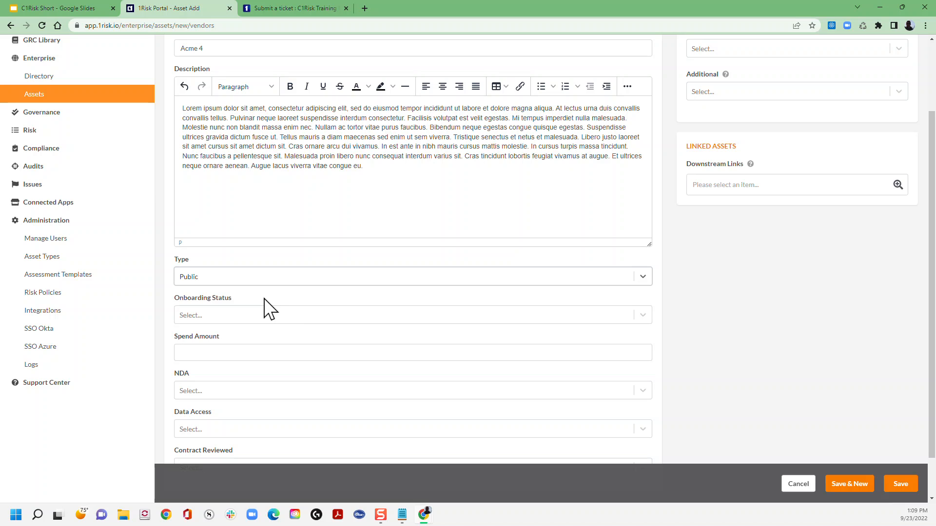
pyautogui.click(279, 323)
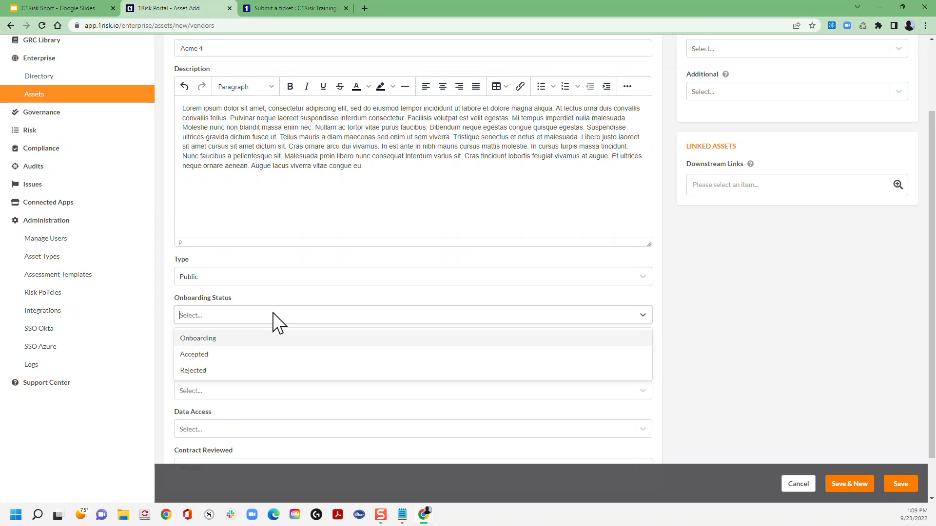
pyautogui.click(224, 341)
# - Set the vendor's Spend Amount to $100,000 and its NDA to Yes
pyautogui.scroll(-1, 290, 334)
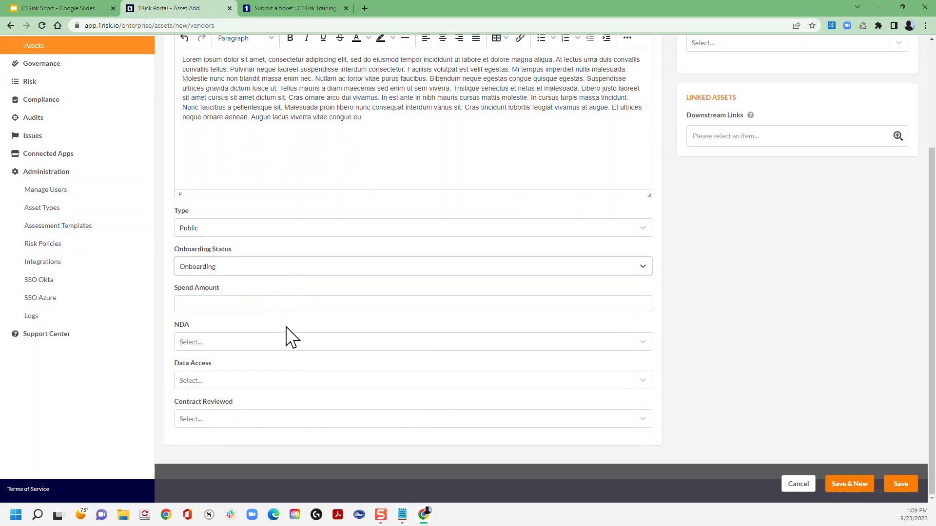
pyautogui.click(208, 304)
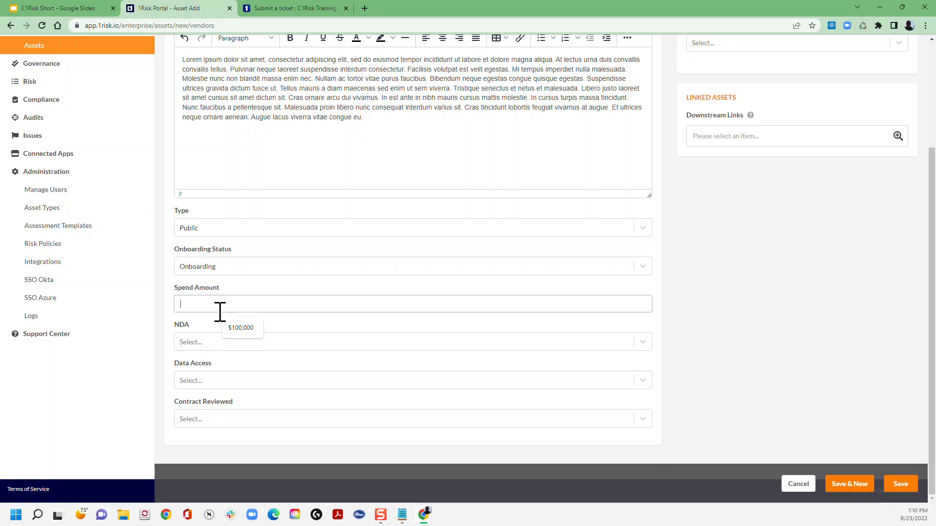
pyautogui.click(241, 328)
pyautogui.click(227, 342)
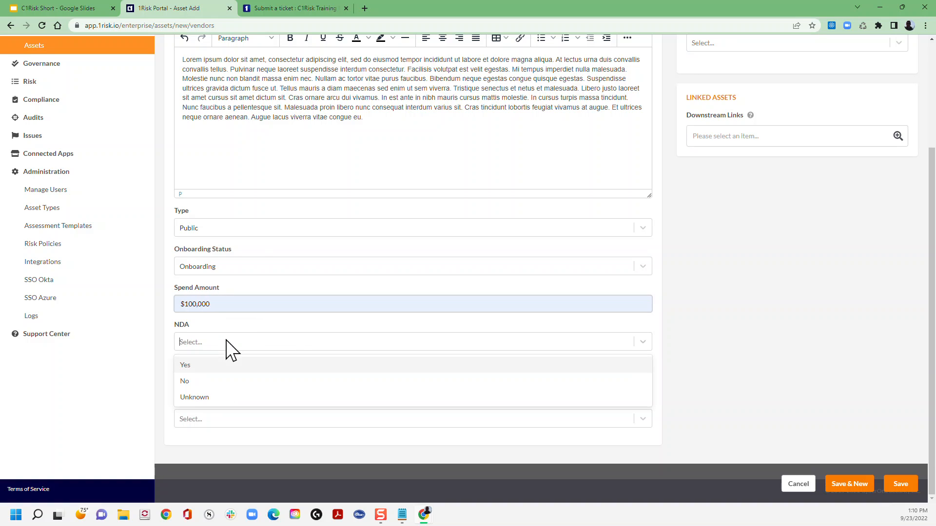
pyautogui.click(207, 368)
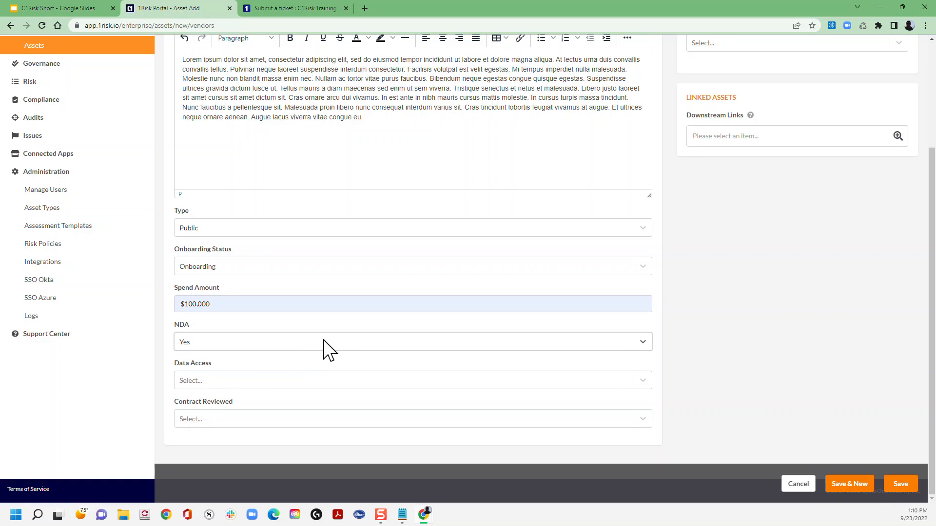
# - Set the vendor's Data Access to Personal Information and Financial Data, and its Contract Reviewed value to No
pyautogui.click(215, 381)
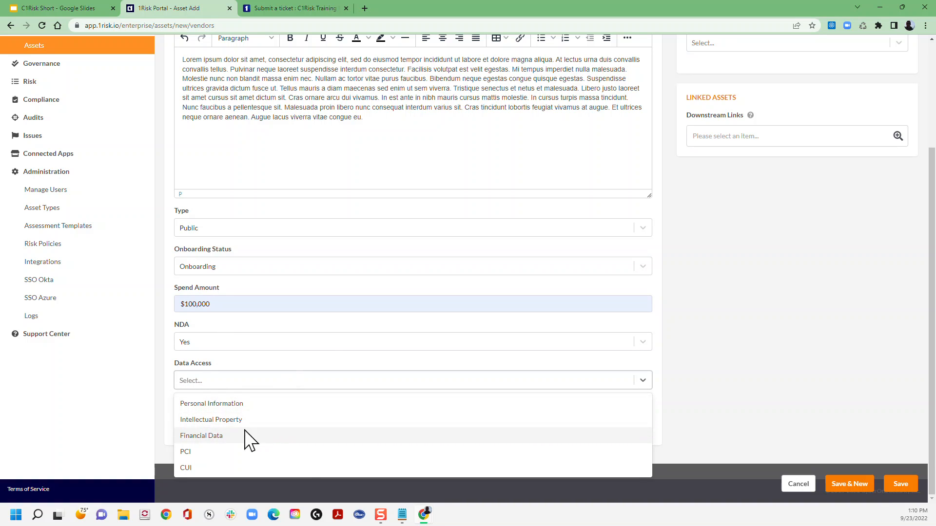
pyautogui.click(227, 409)
pyautogui.click(327, 383)
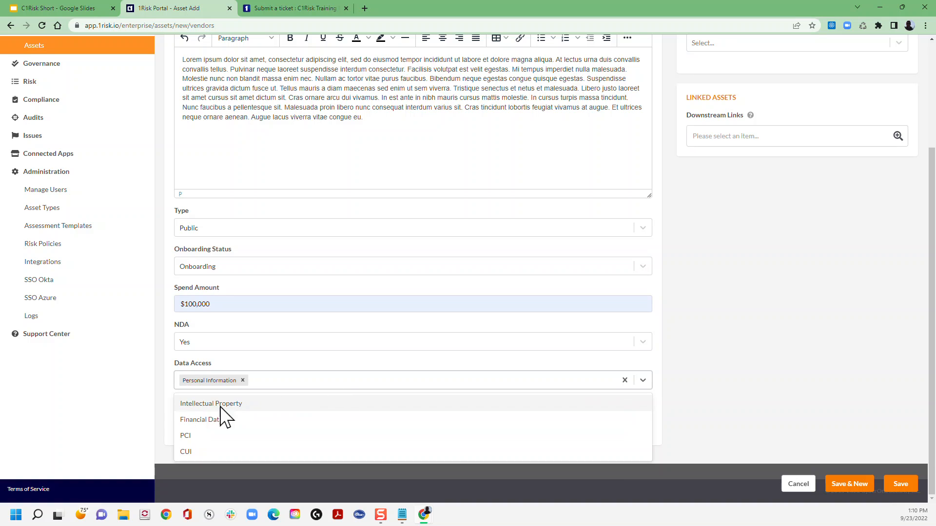
pyautogui.click(239, 419)
pyautogui.click(222, 418)
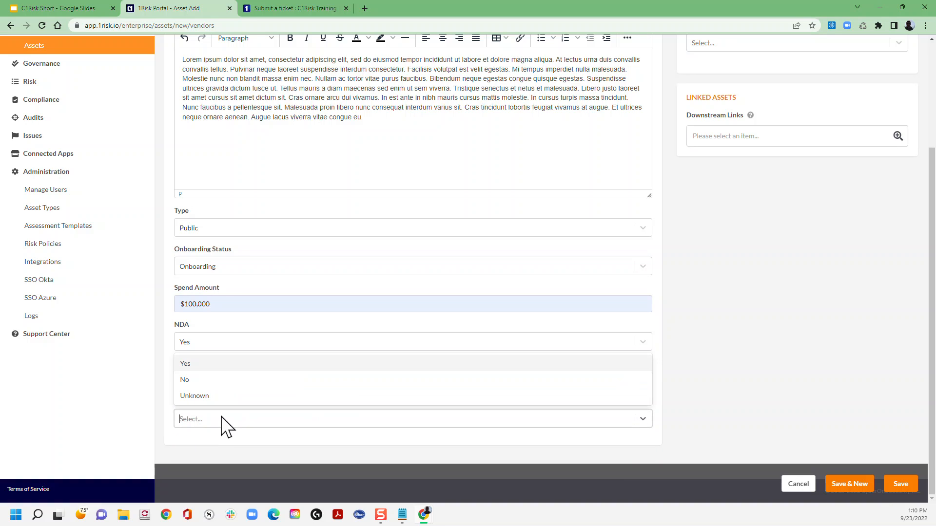
pyautogui.click(200, 382)
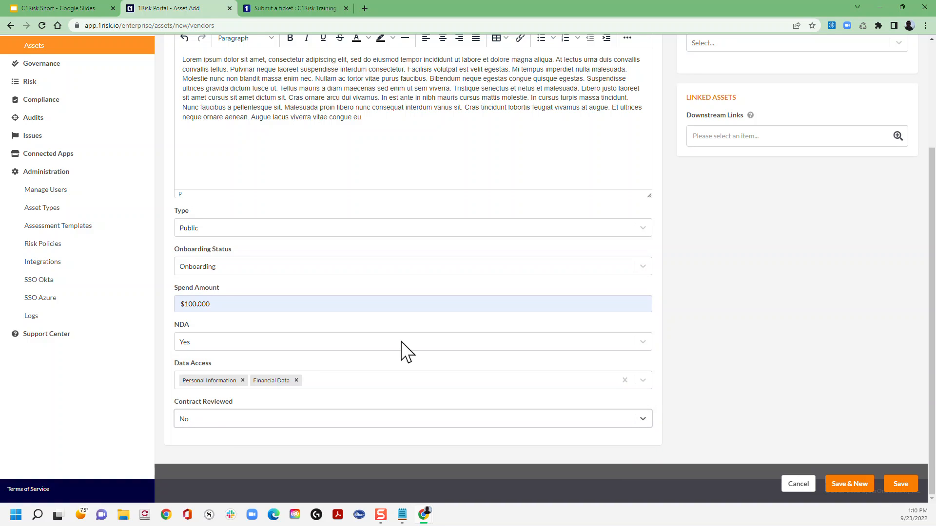
# - Assign the first listed person as the vendor's primary contact and look at the choices for additional contacts
pyautogui.scroll(3, 753, 259)
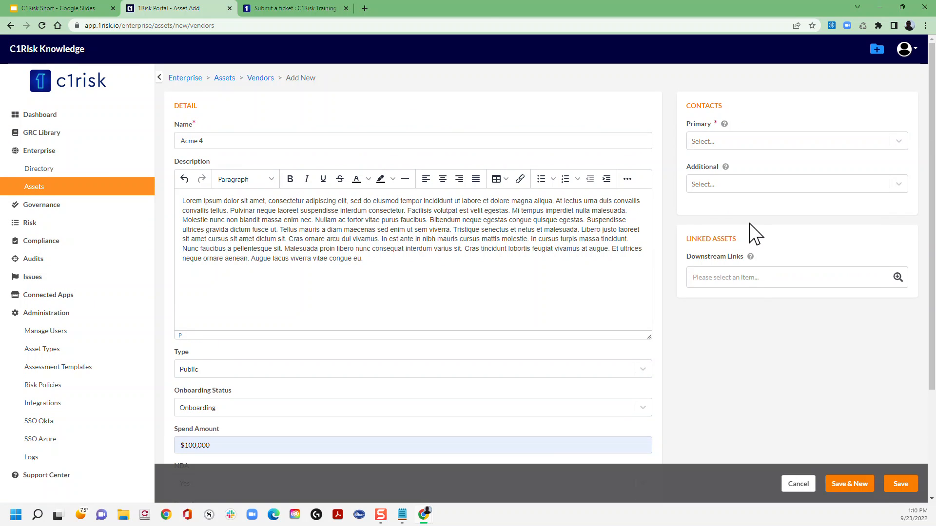
pyautogui.click(745, 149)
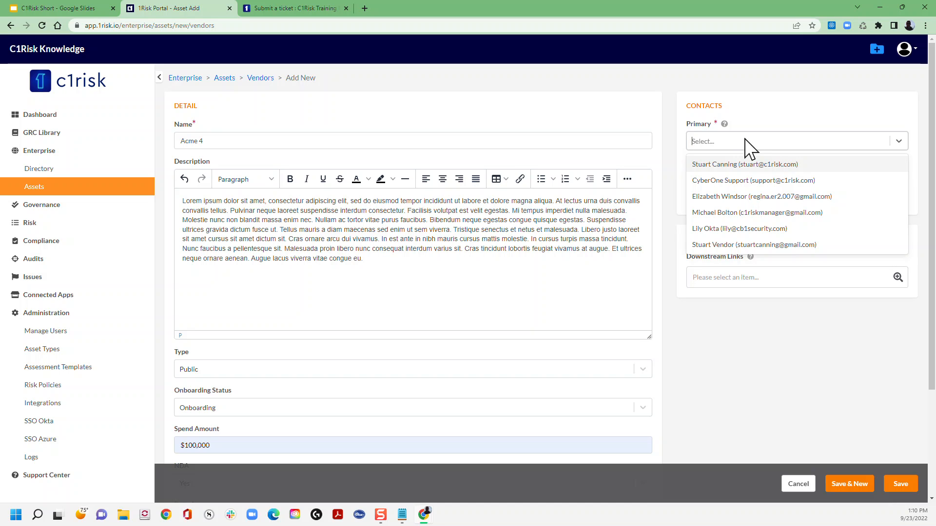
pyautogui.click(738, 165)
pyautogui.click(706, 190)
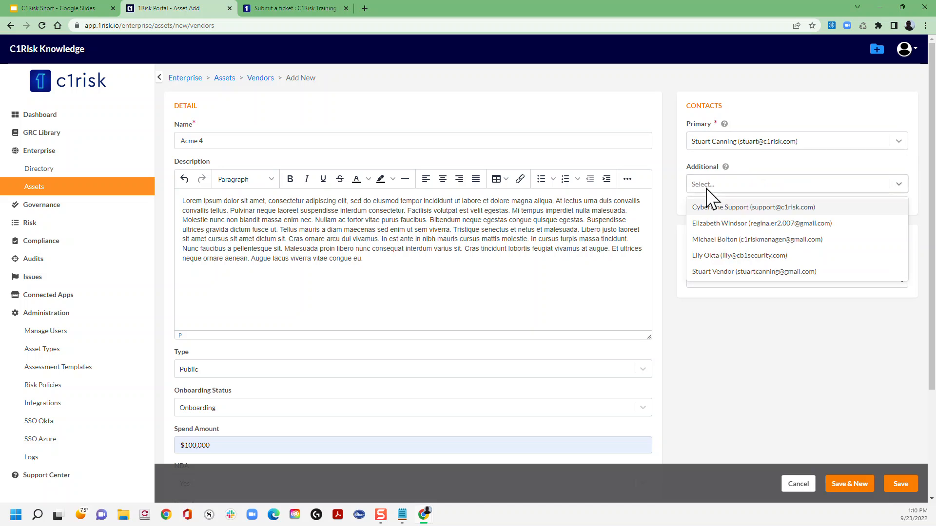
pyautogui.click(761, 169)
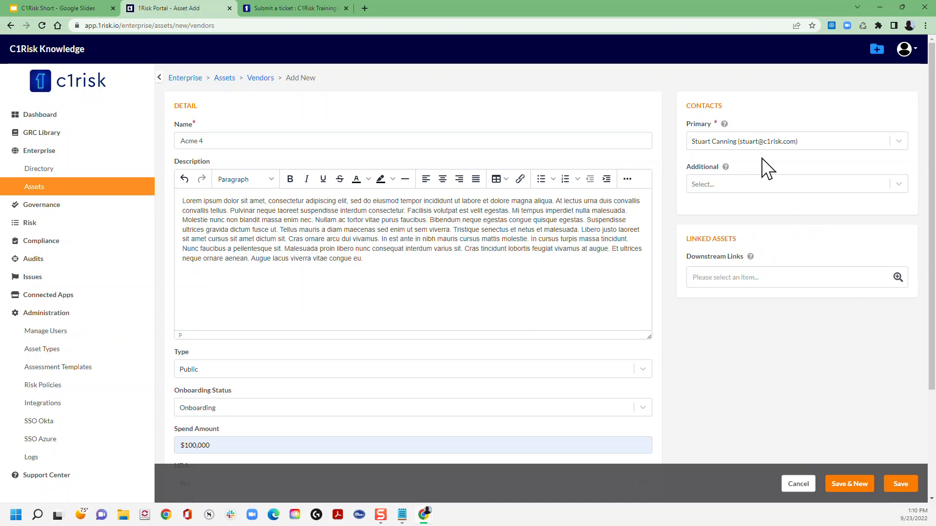
# - Link the business units HT Europe, HT Middle East and HT London as downstream assets and save the vendor
pyautogui.scroll(-1, 767, 168)
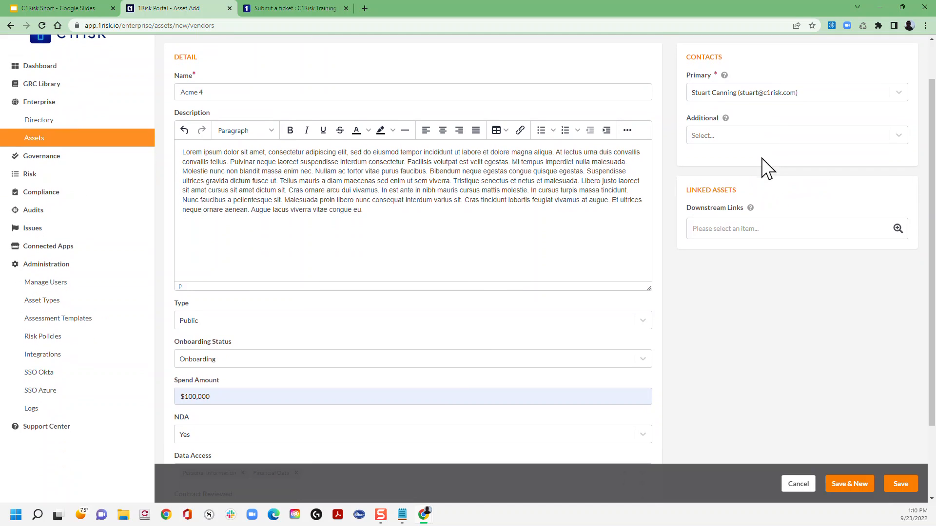
pyautogui.click(897, 228)
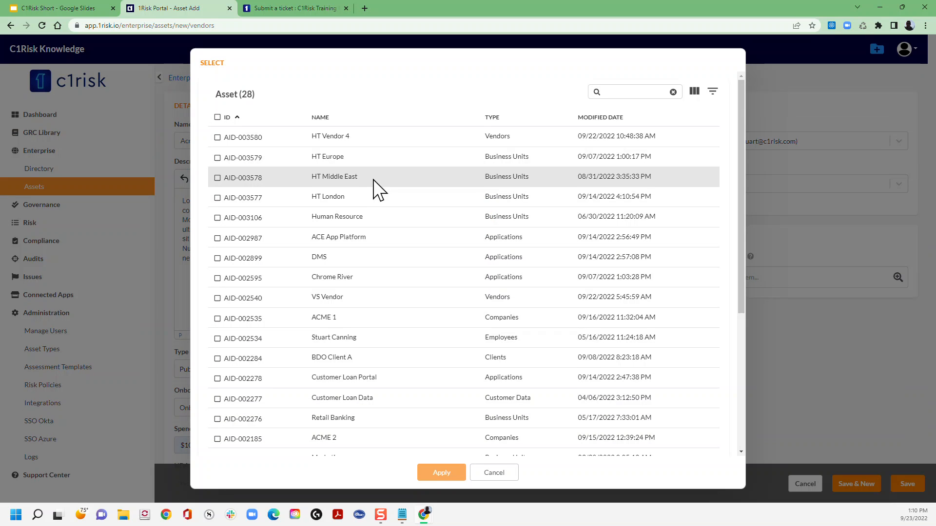
pyautogui.click(218, 158)
pyautogui.click(218, 178)
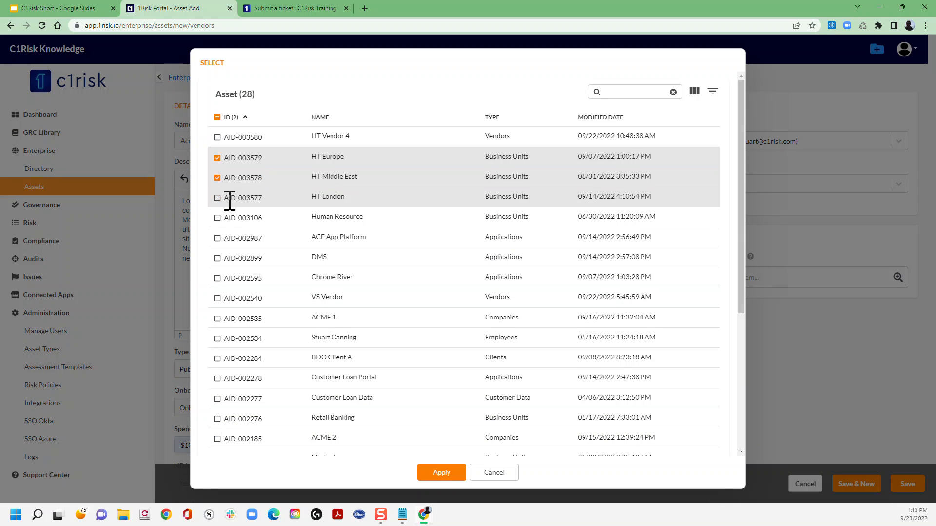
pyautogui.click(217, 198)
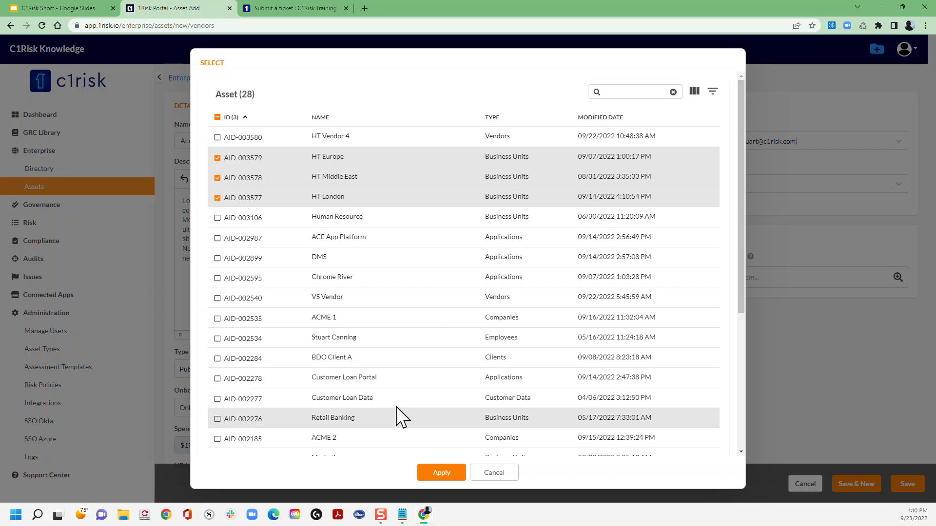
pyautogui.click(432, 473)
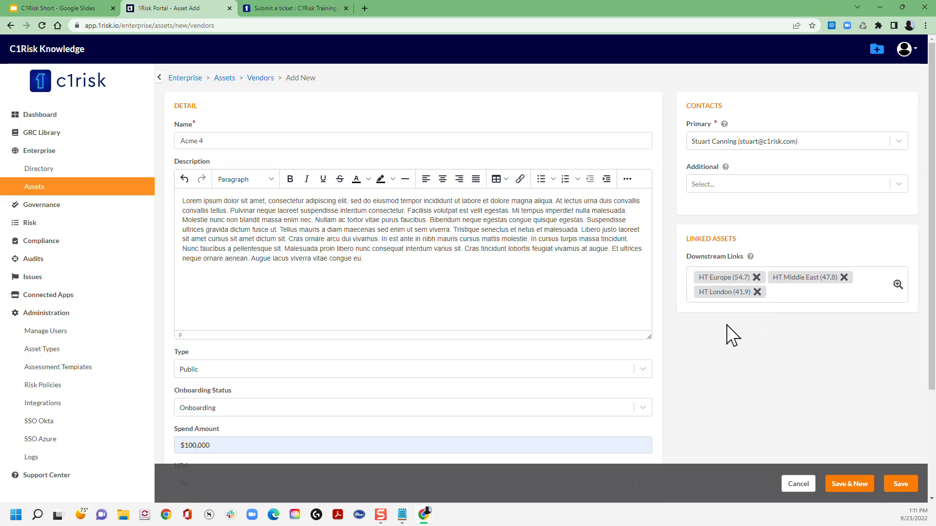
pyautogui.click(900, 484)
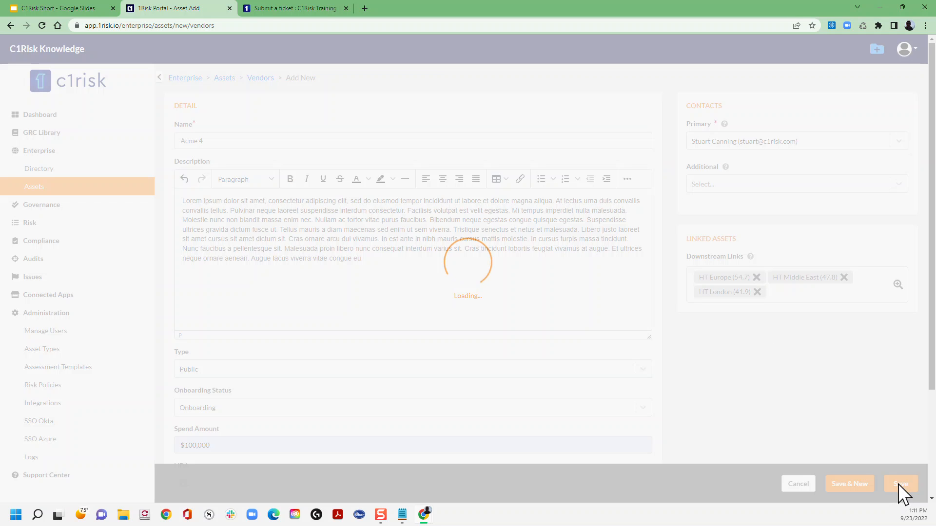